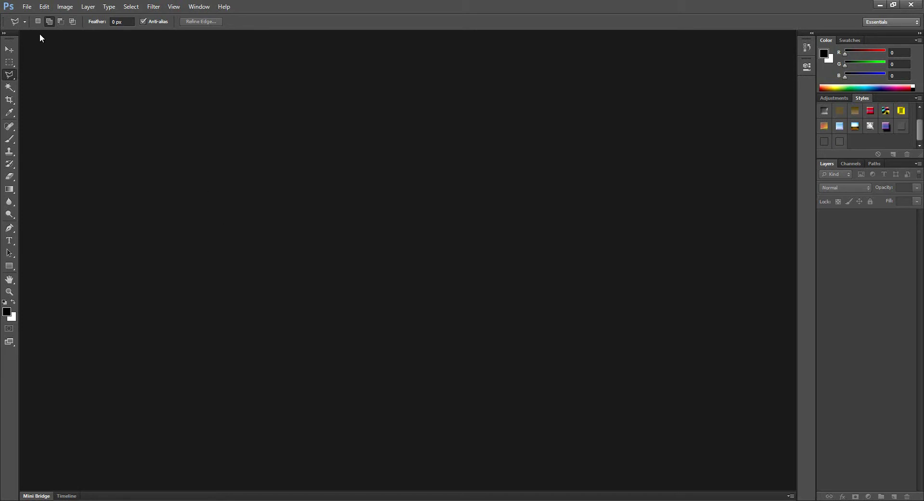
- Start a new document sized 1280 × 720 pixels at 300 pixels per inch
click(27, 6)
click(37, 14)
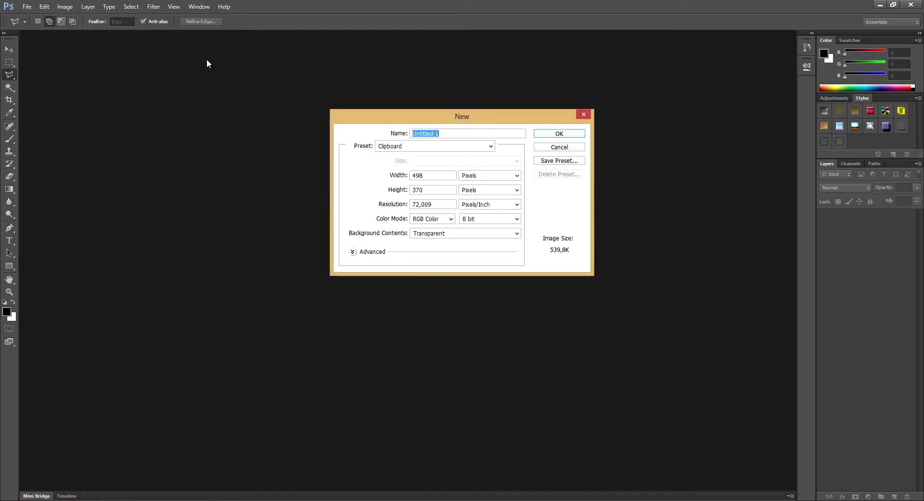
double_click(419, 175)
text(1280)
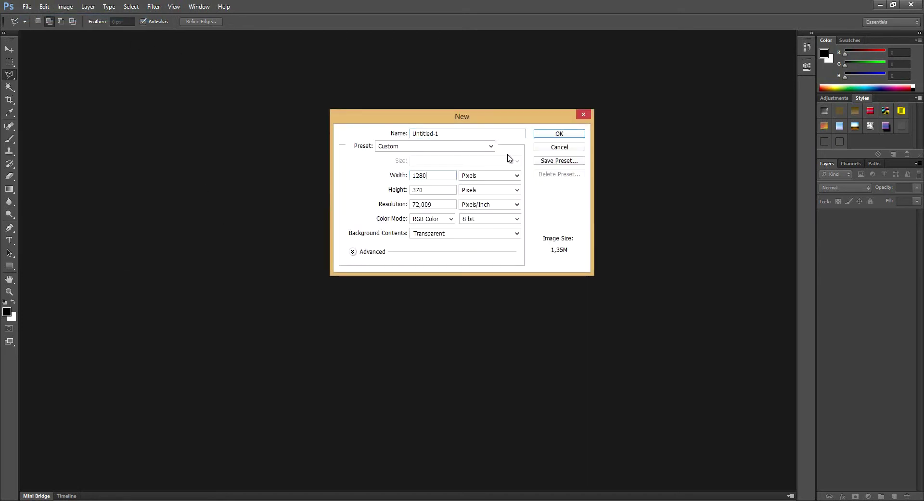
key(Tab)
text(720)
key(Tab)
text(300)
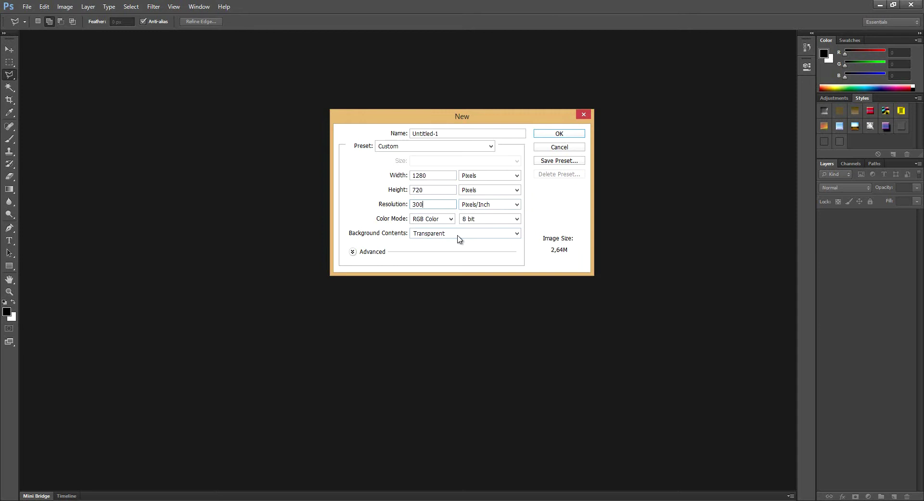
- Create the transparent canvas and draw a rectangular marquee slightly inset from its edges
click(559, 133)
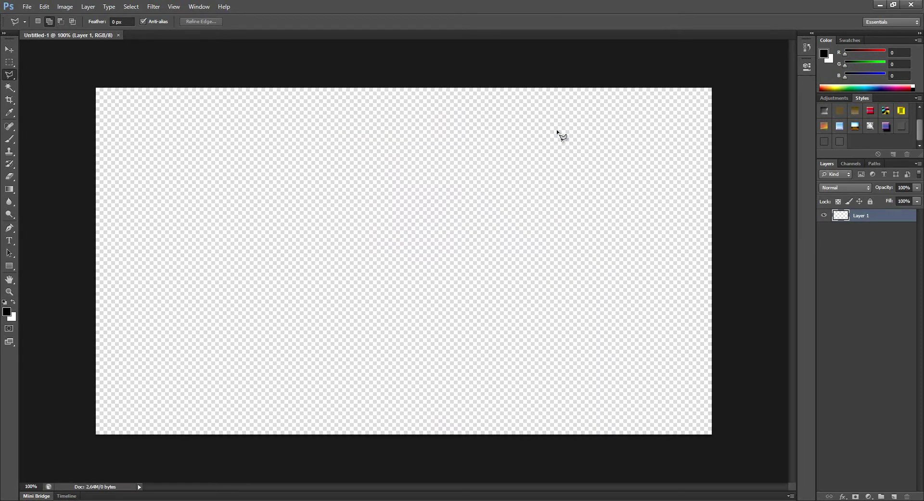
click(10, 61)
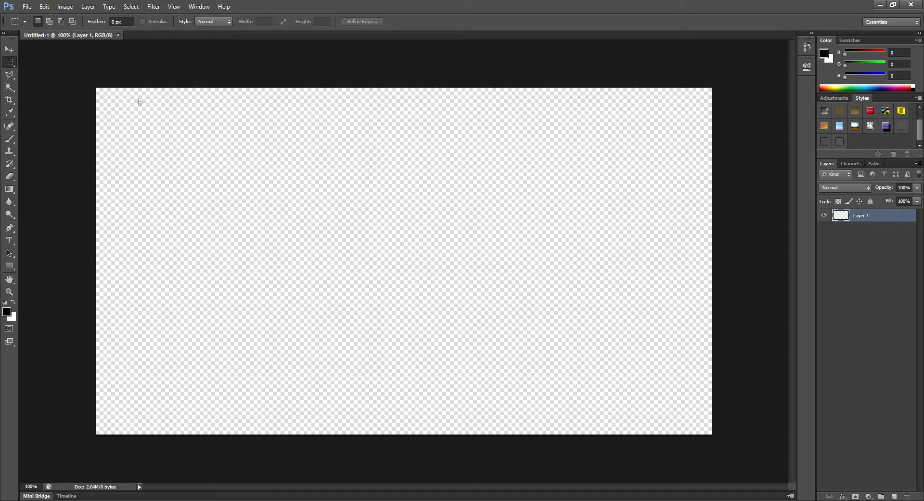
right_click(10, 64)
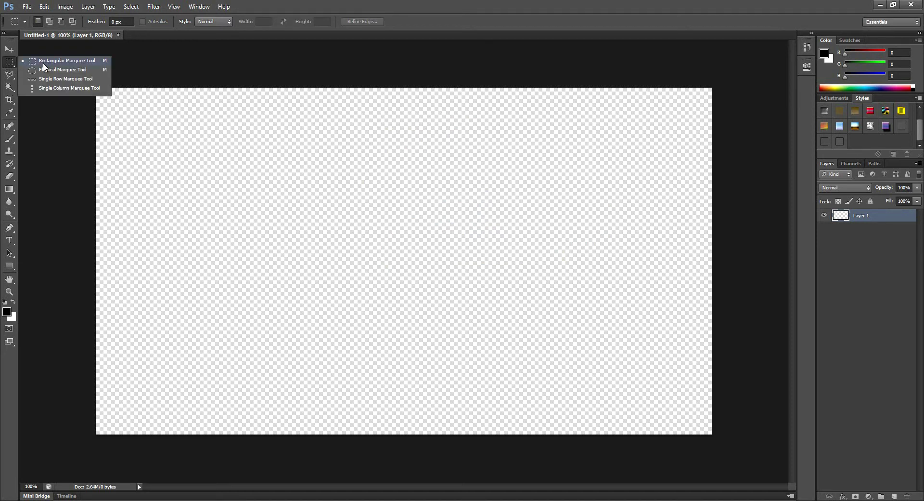
click(33, 63)
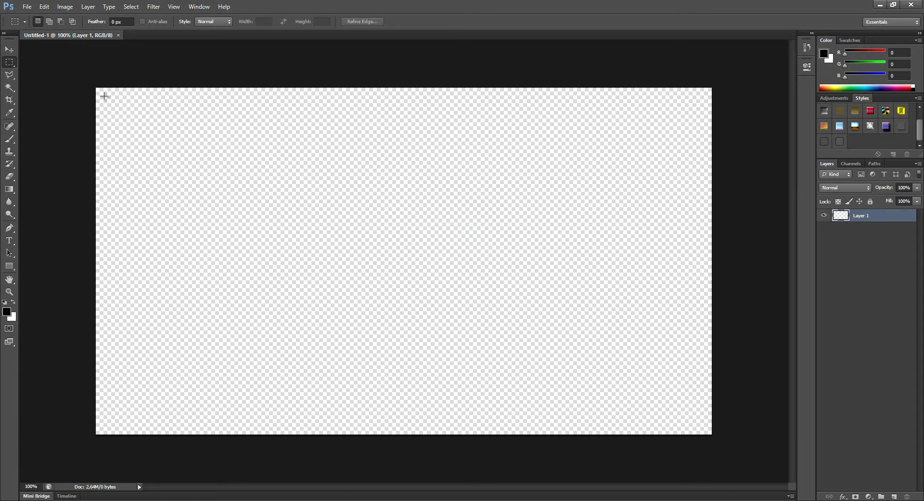
drag(104, 96, 704, 426)
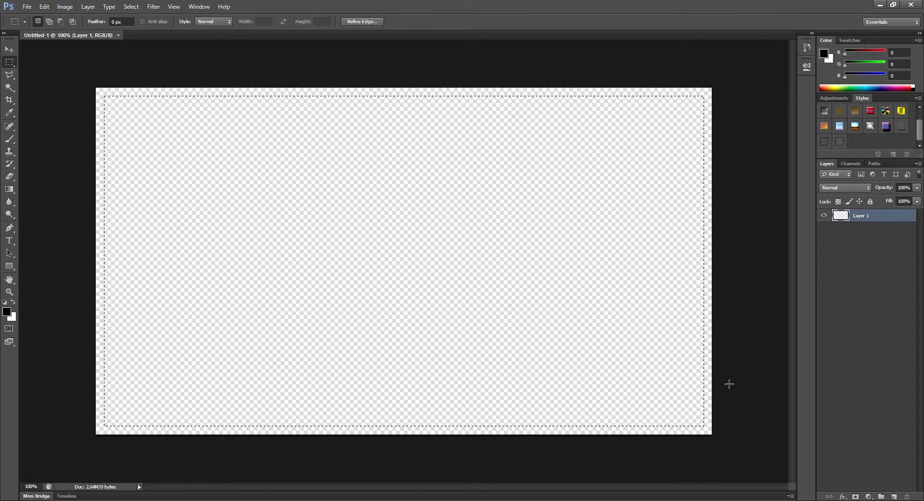
- Invert the selection, fill the outer edge band with white, and deselect
key(ctrl+shift+i)
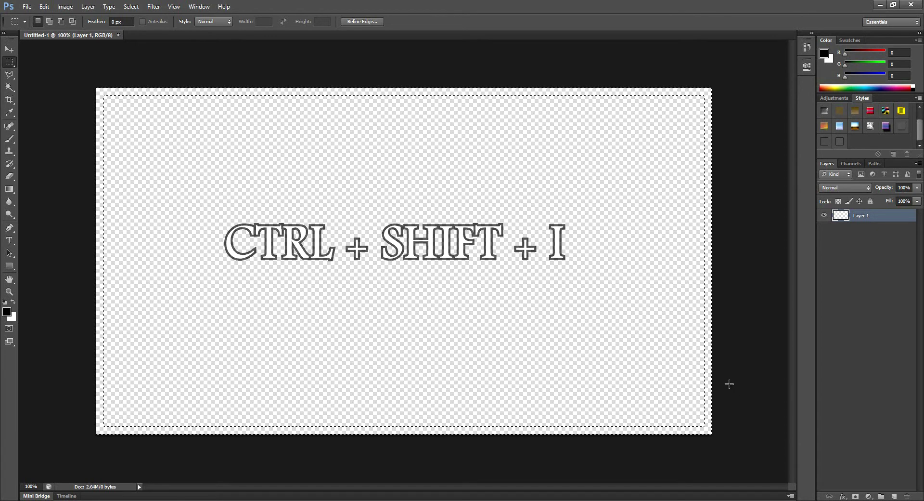
key(ctrl+Delete)
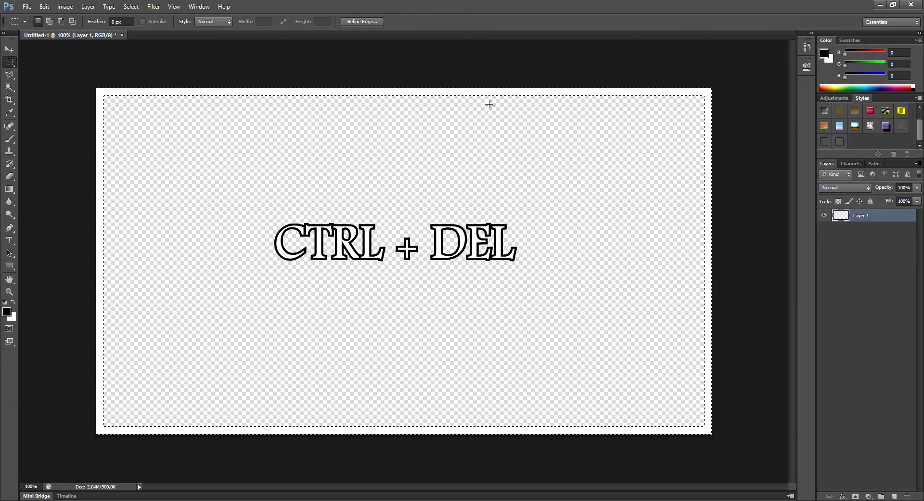
right_click(270, 95)
click(289, 98)
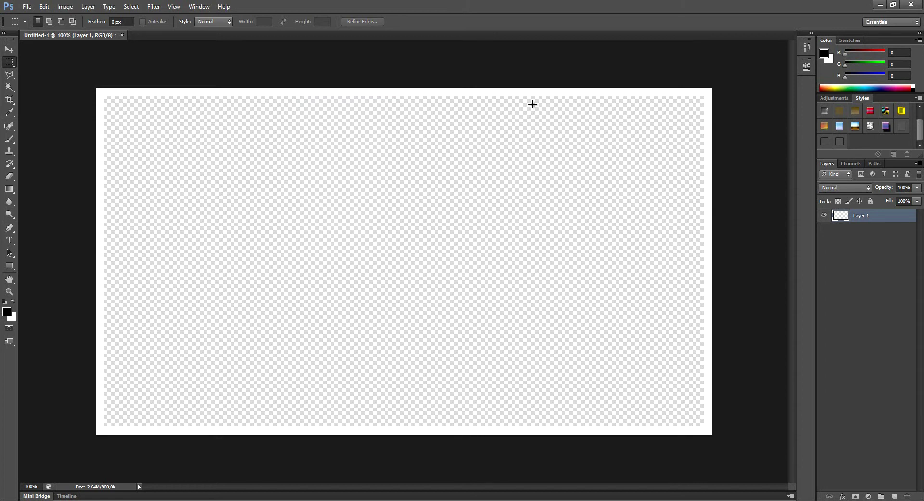
- Scale the white border down to about 93% and center it inset on the canvas
key(ctrl+t)
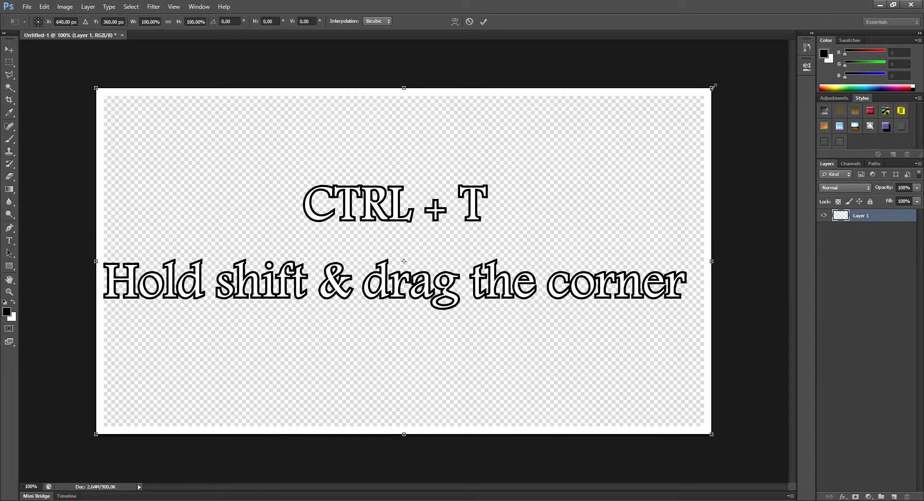
drag(714, 85, 668, 114)
drag(578, 117, 595, 108)
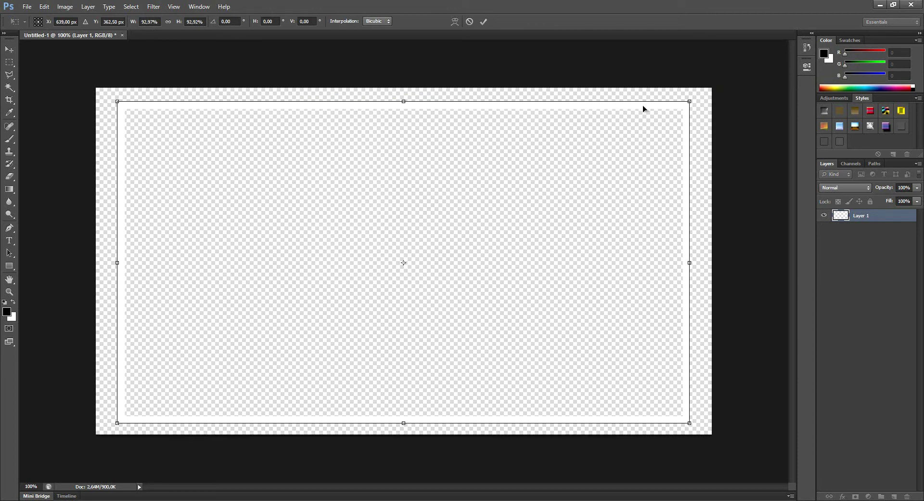
key(Return)
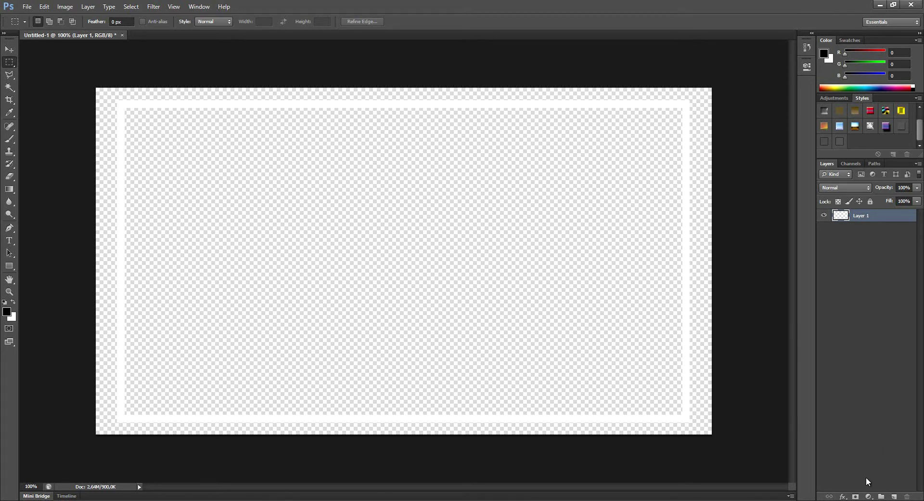
- Add an Outer Glow to the border with Normal blend mode and black colour
click(842, 496)
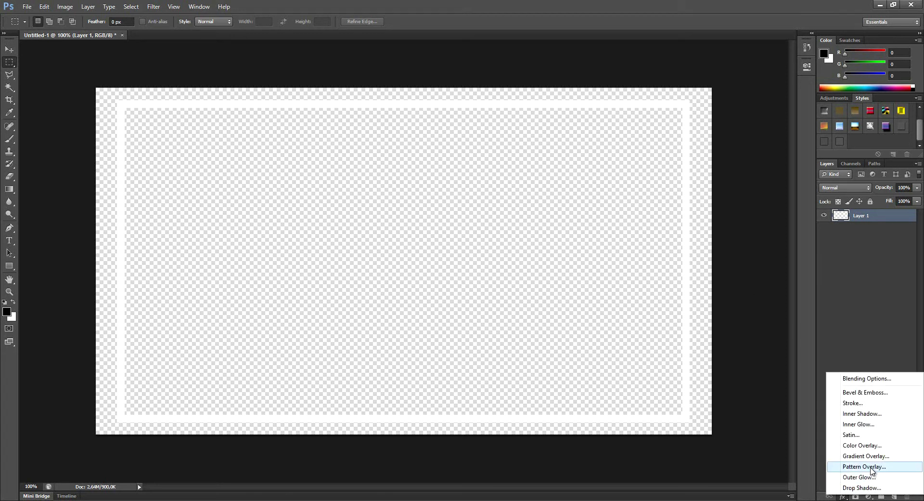
click(843, 496)
click(843, 496)
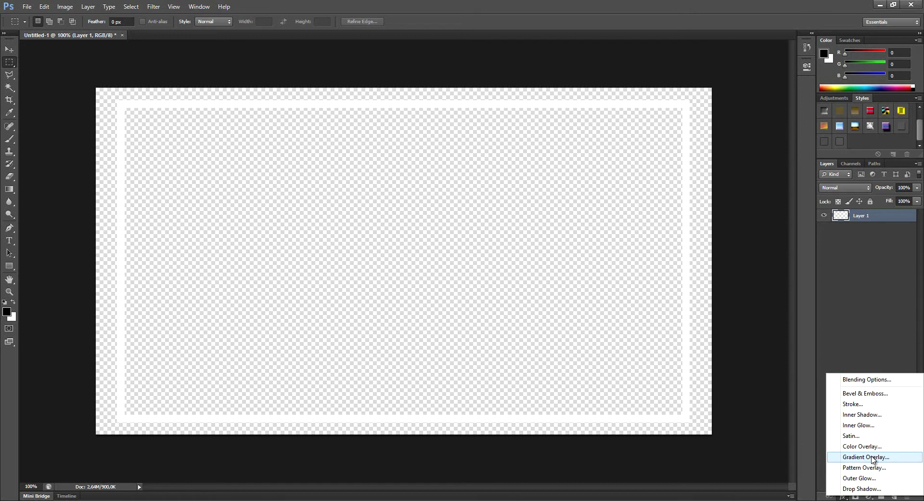
click(861, 477)
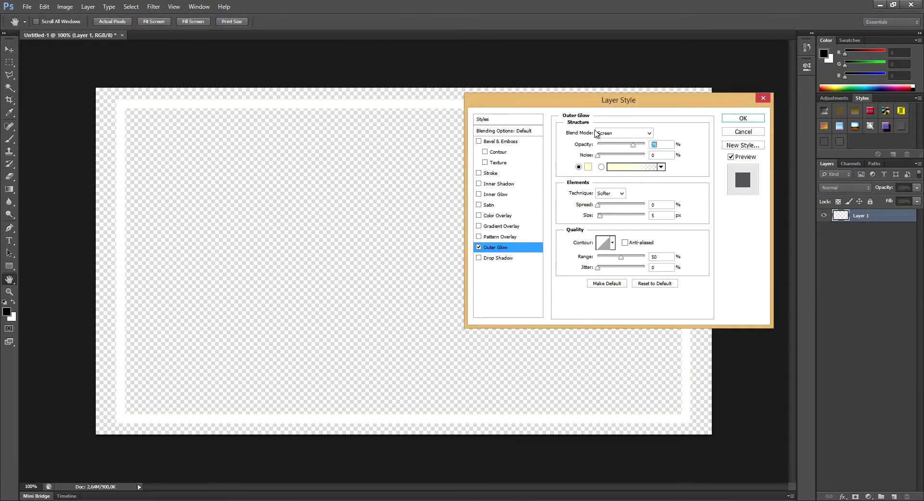
click(597, 133)
click(615, 140)
click(588, 167)
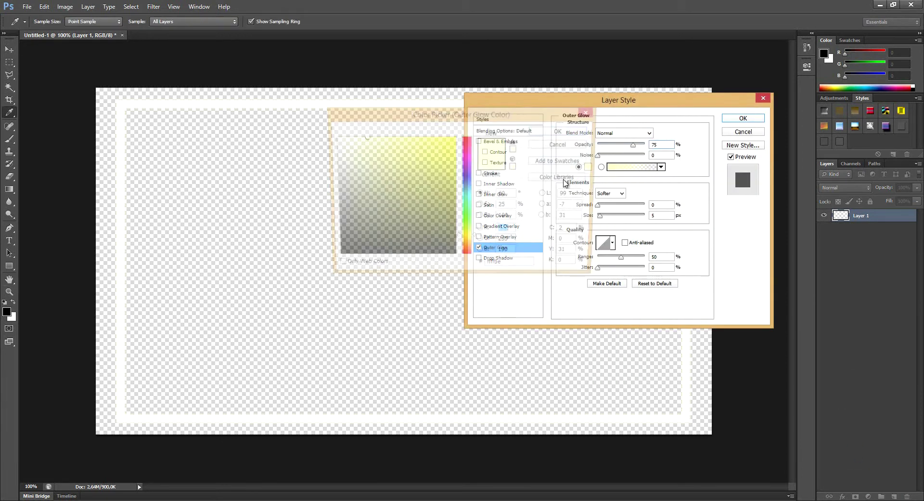
click(561, 132)
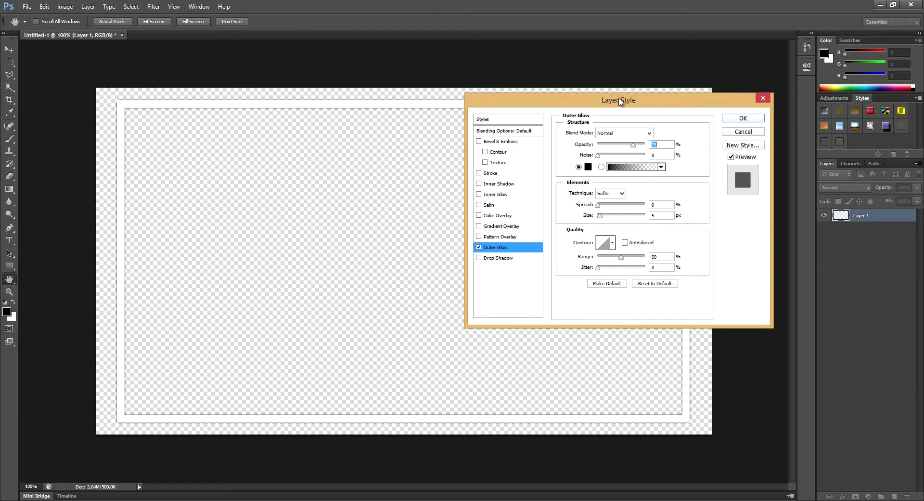
drag(620, 101, 723, 118)
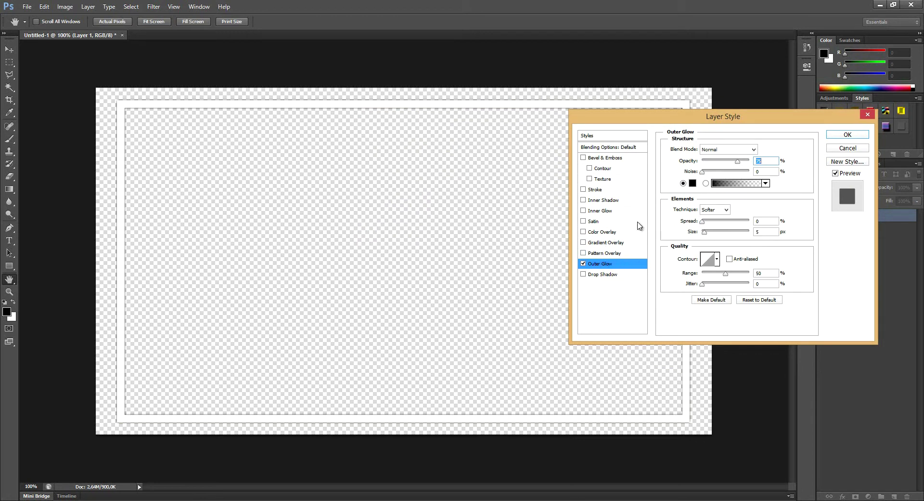
- Add a Gradient Overlay to the border and make the gradient's left end stop white
click(599, 243)
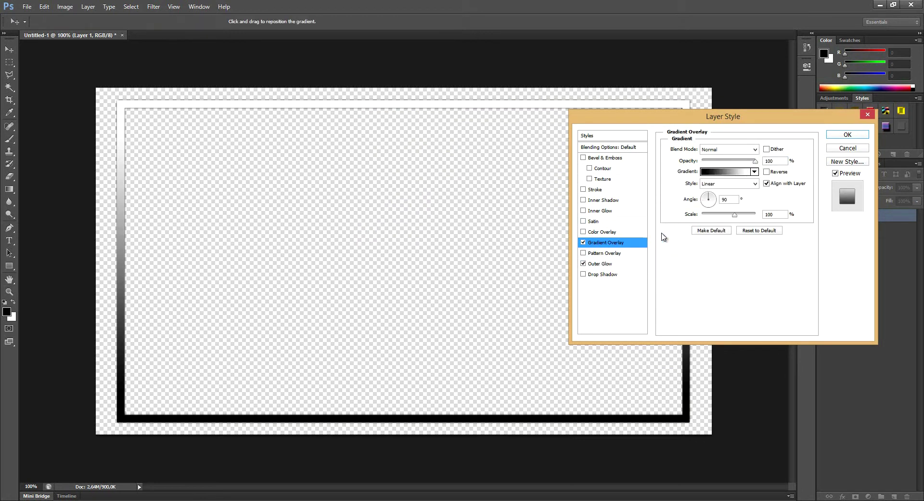
click(724, 172)
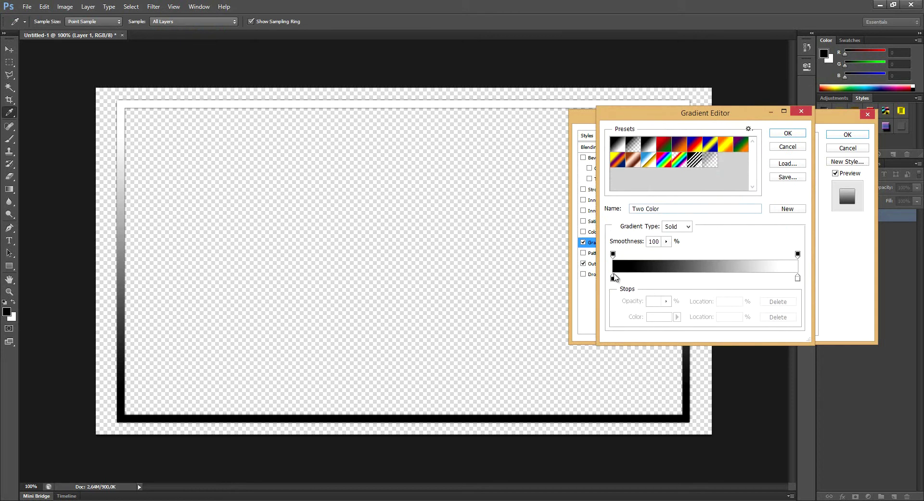
drag(614, 277, 686, 278)
click(613, 278)
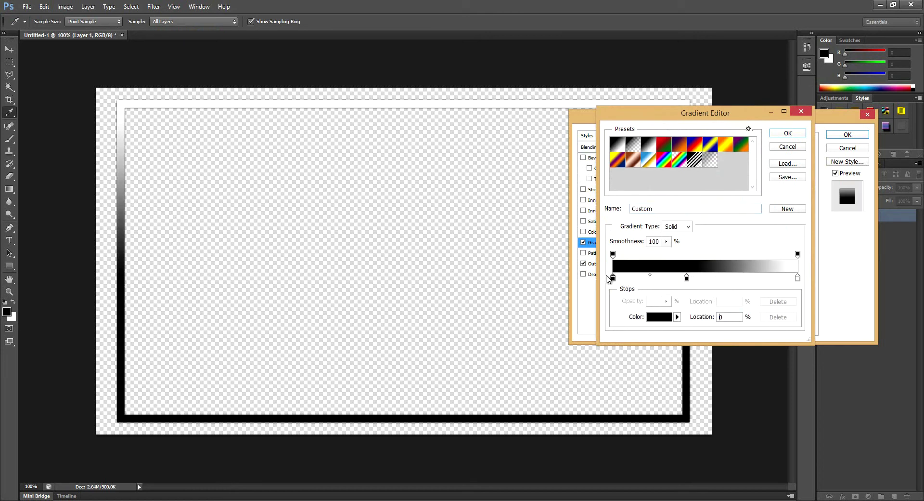
click(613, 277)
click(659, 316)
click(333, 137)
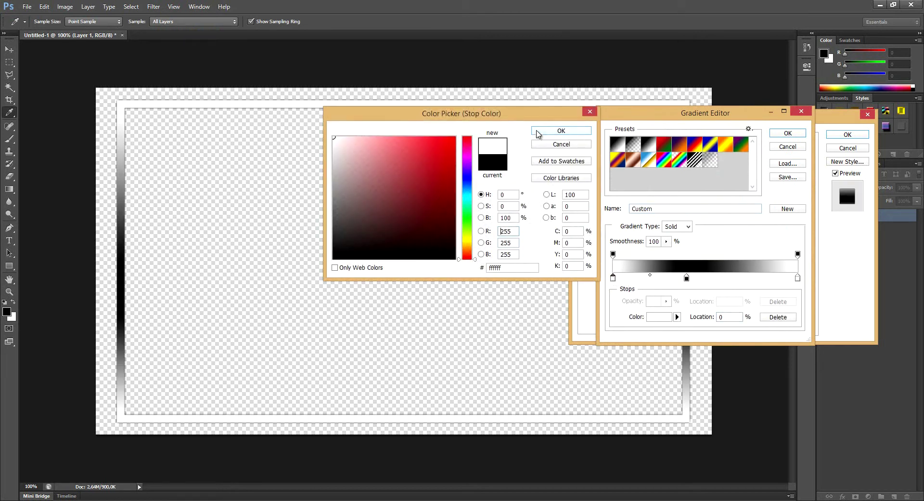
click(538, 133)
- Set a b0b0b0 grey stop at 52%, the white right stop at 97%, and the midpoint at 38%
drag(687, 277, 709, 278)
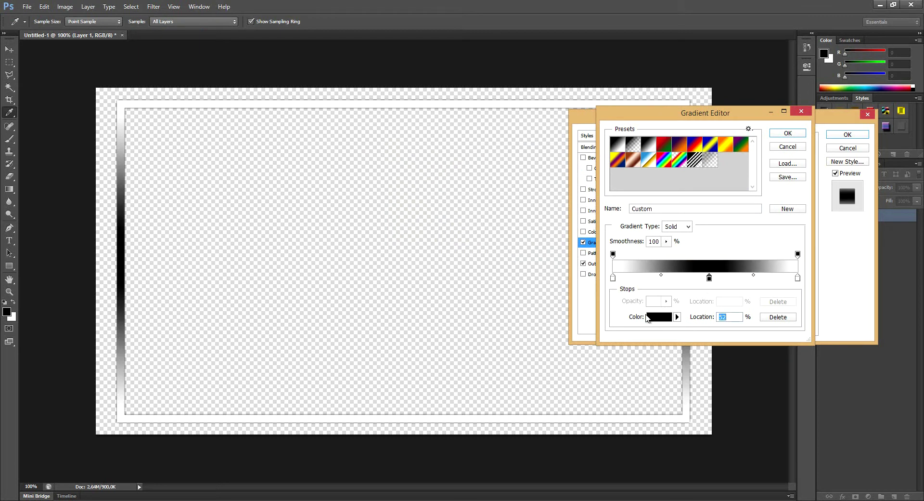
click(647, 318)
click(334, 194)
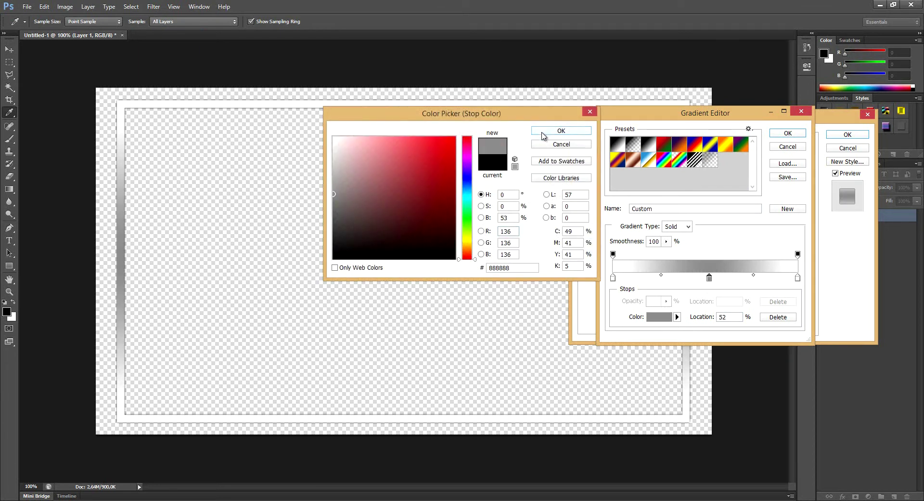
click(333, 174)
click(549, 130)
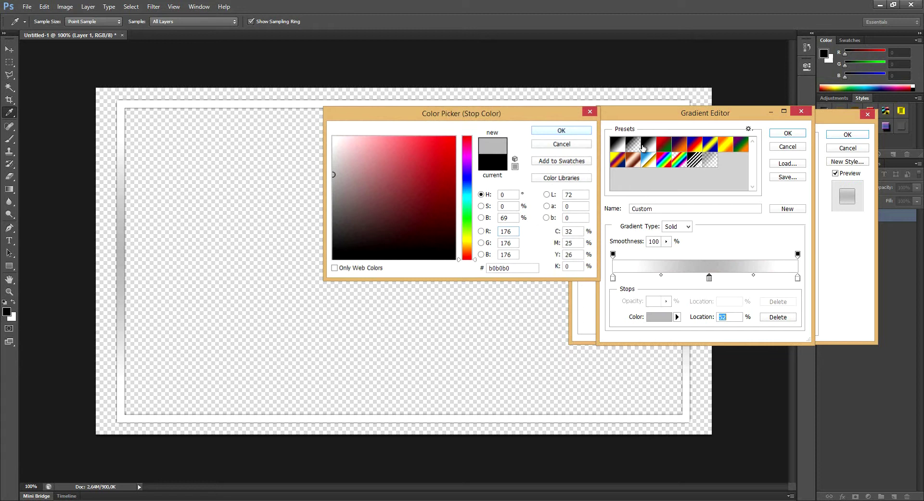
drag(798, 278, 767, 275)
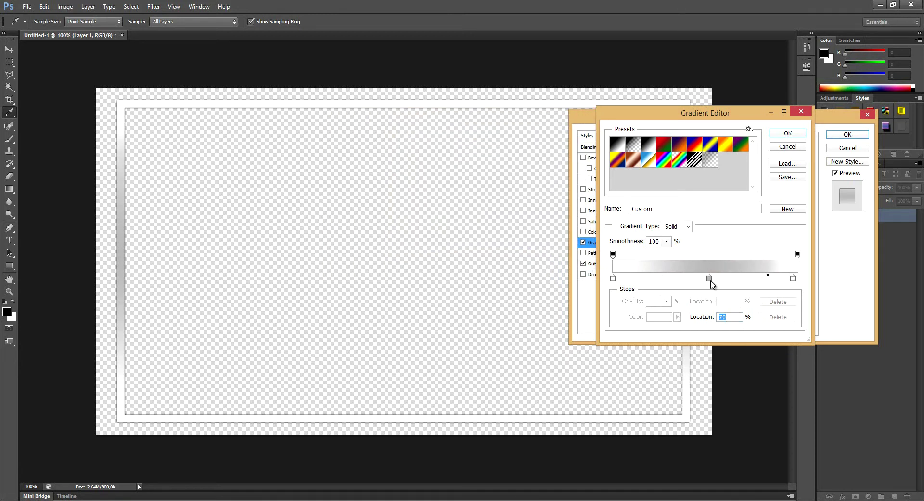
click(710, 278)
drag(661, 275, 650, 275)
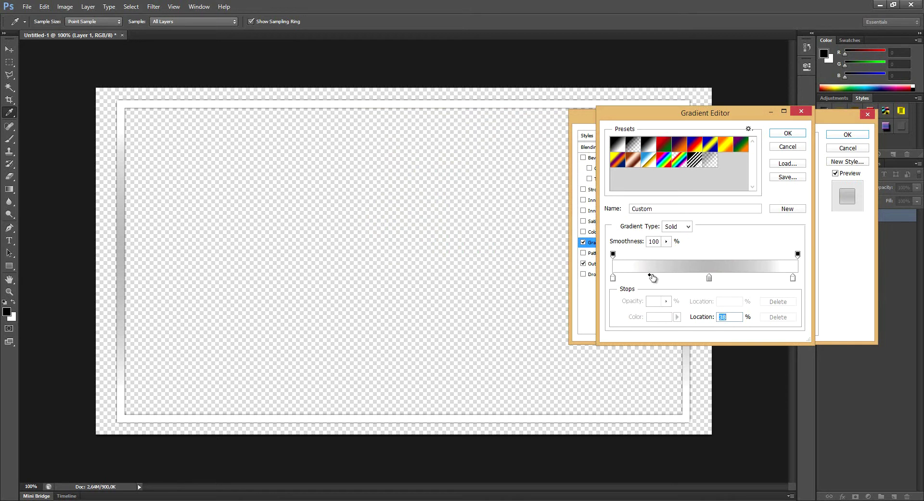
click(788, 133)
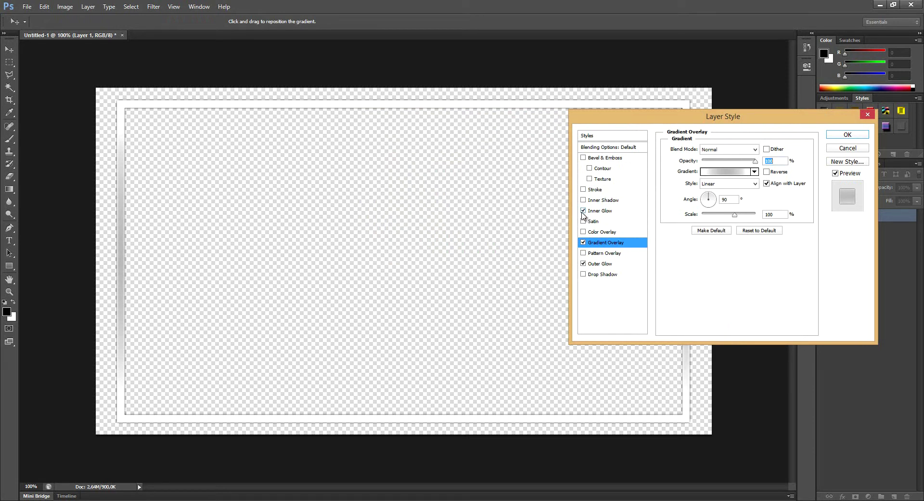
- Set the Inner Glow to Screen blend at 75% opacity and apply the layer style
click(600, 211)
click(729, 150)
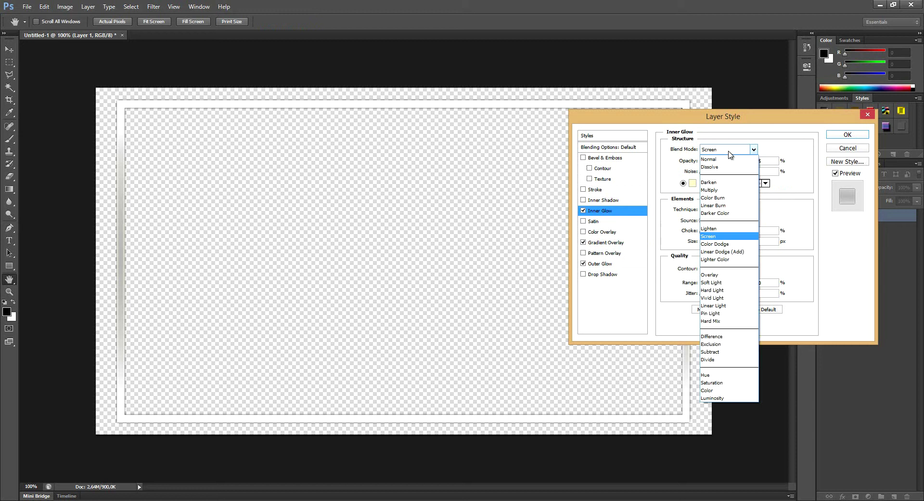
click(729, 159)
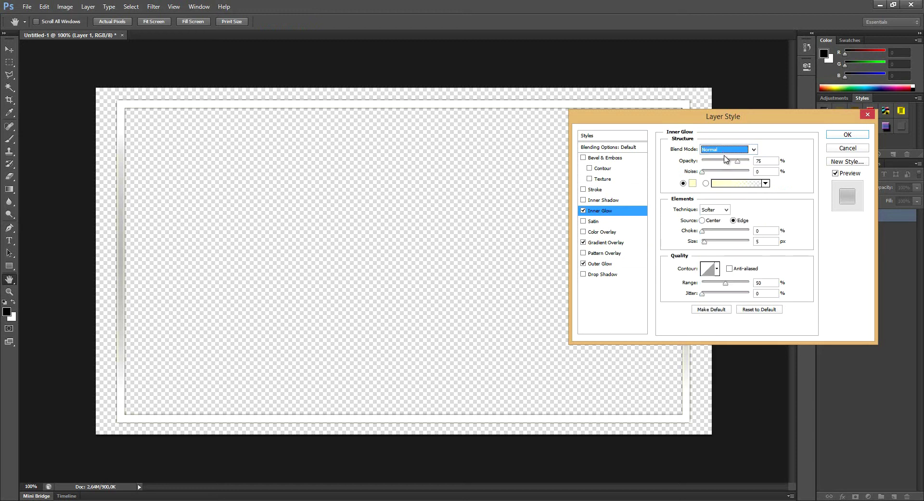
click(735, 150)
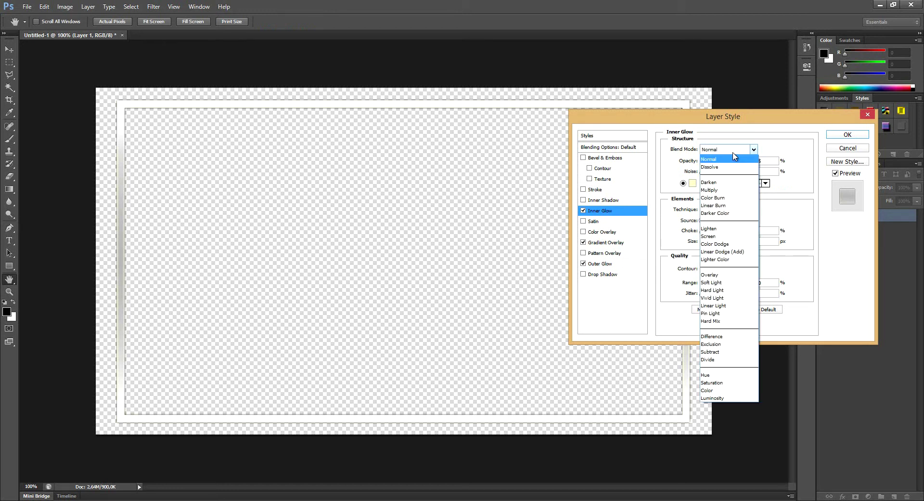
click(713, 236)
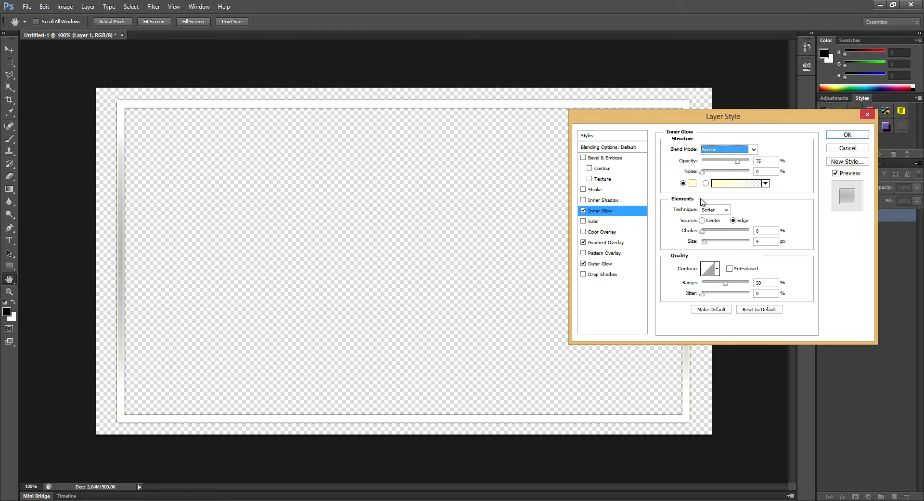
click(847, 134)
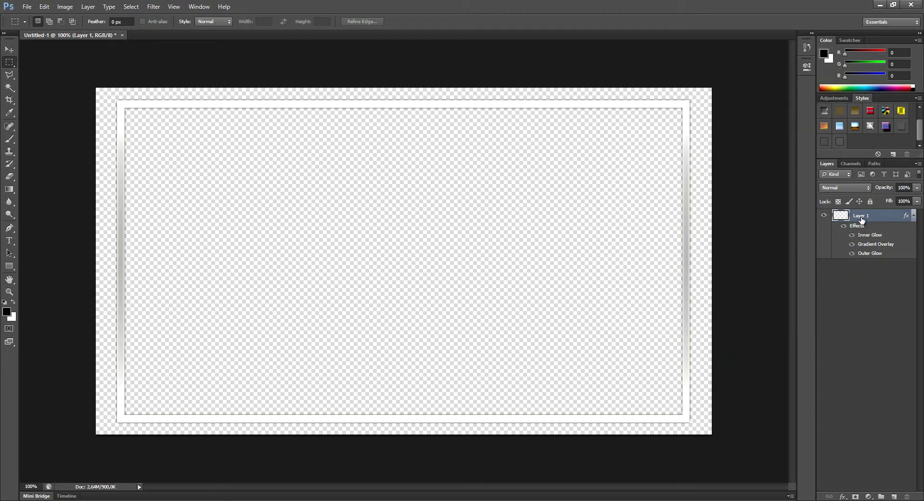
- Duplicate Layer 1 via its Layers panel menu, keeping the name Layer 1 copy
key(ctrl+j)
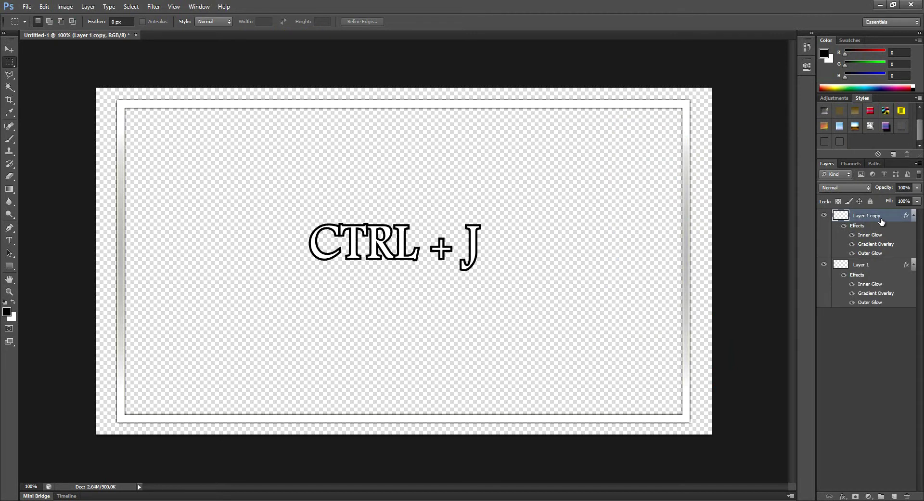
key(ctrl+z)
right_click(887, 220)
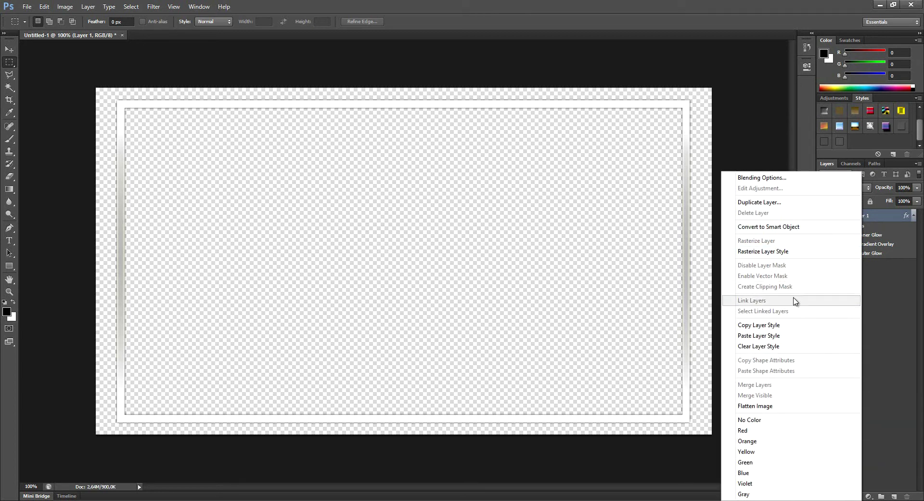
click(784, 202)
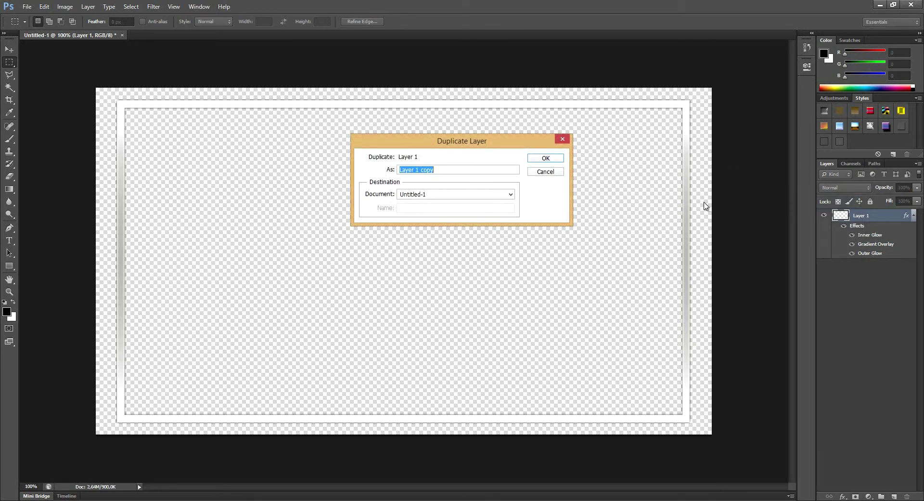
click(553, 158)
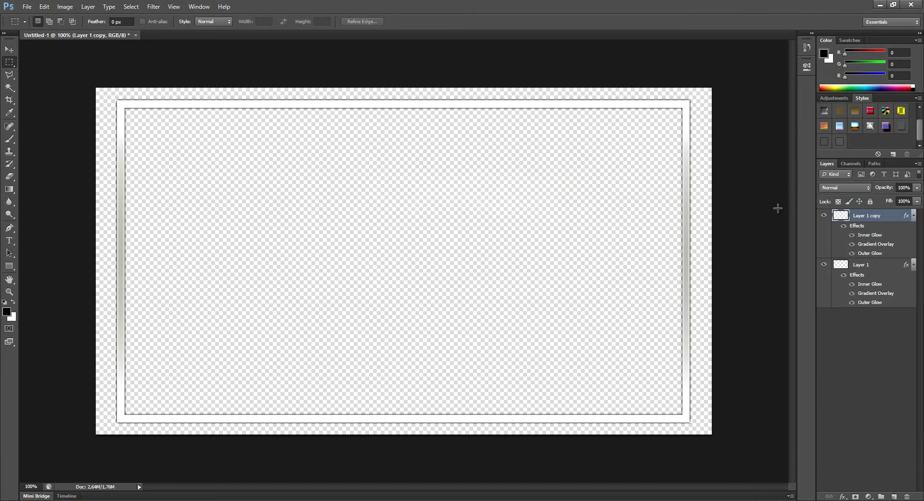
- Scale Layer 1 copy to about 97.5% by 96.2% and nudge it right inside the original
click(824, 215)
click(824, 216)
key(ctrl+t)
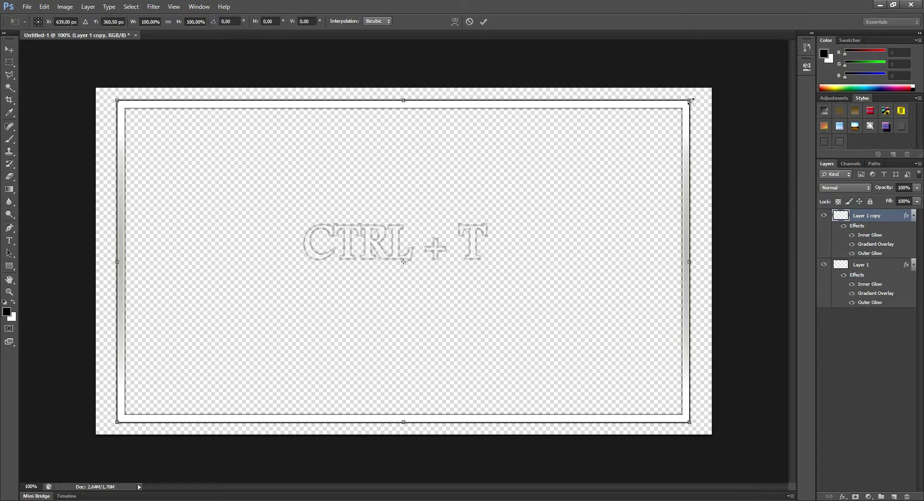
drag(690, 101, 680, 111)
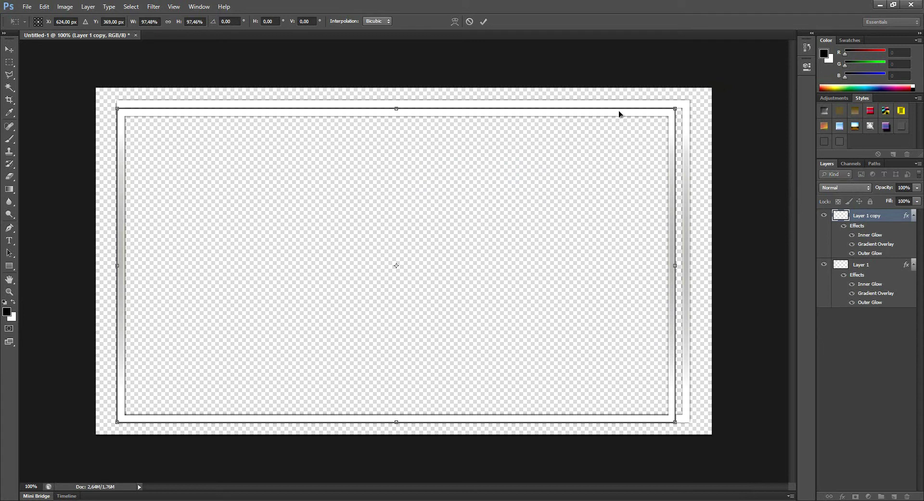
drag(618, 111, 628, 114)
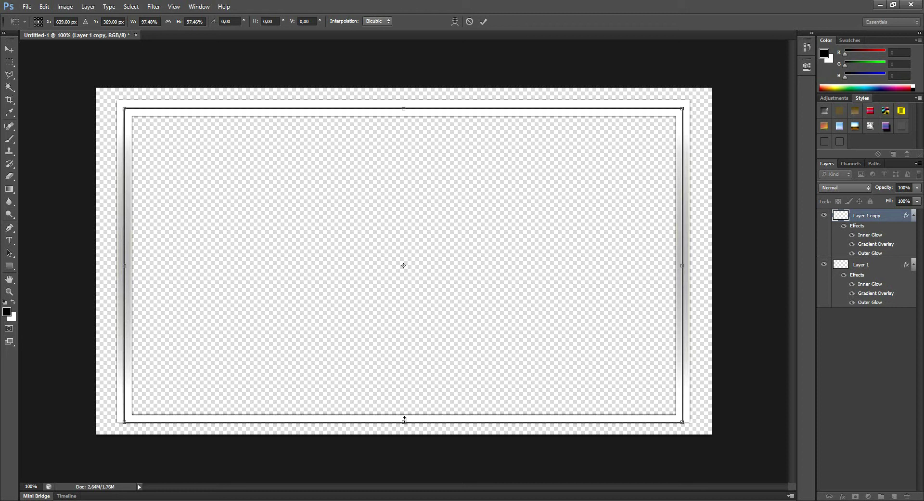
drag(404, 420, 404, 414)
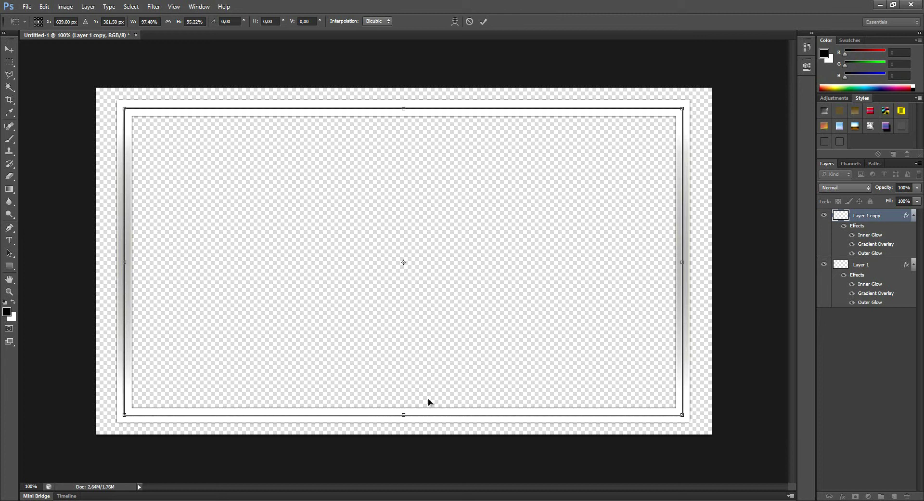
key(Return)
key(m)
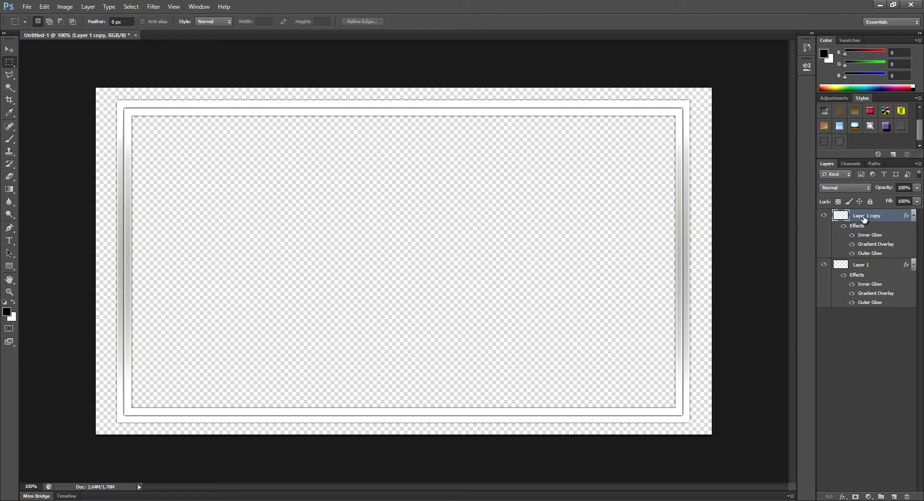
- Place Layer 1 copy under Layer 1 so the outer frame sits on top
drag(864, 219, 868, 312)
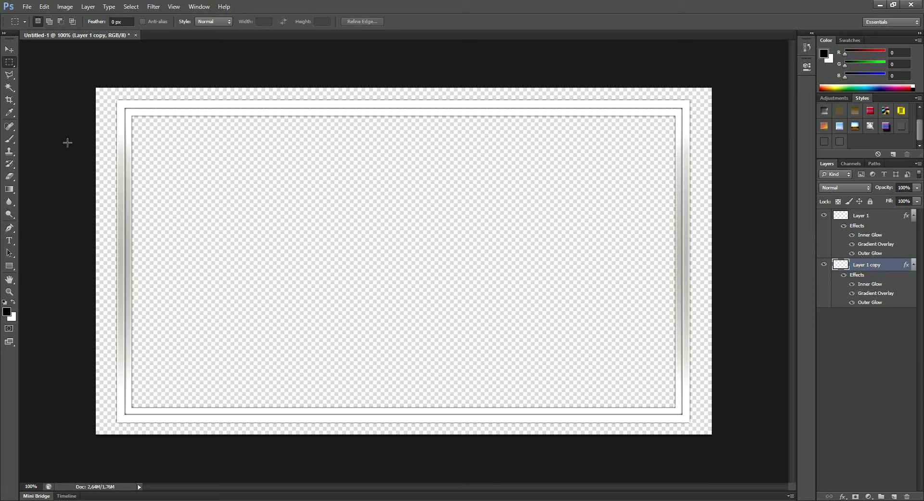
- Switch to the Polygonal Lasso Tool and set its options bar to New Selection
click(10, 77)
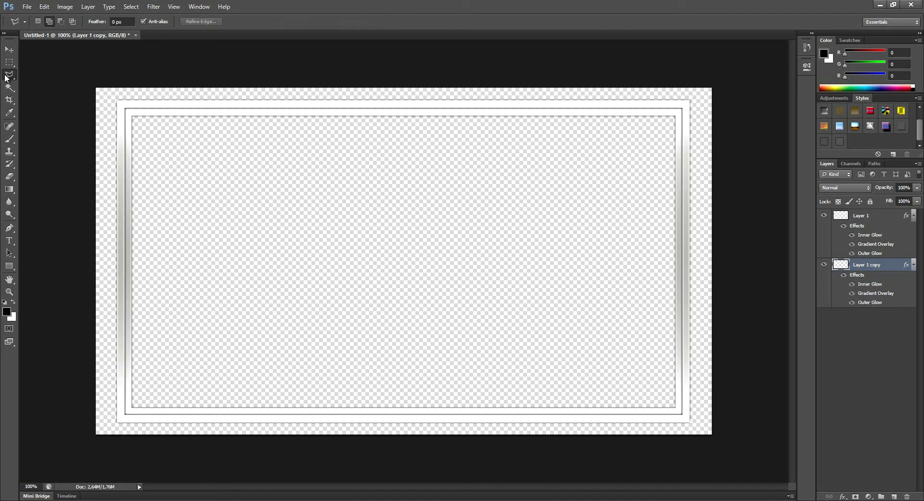
click(5, 76)
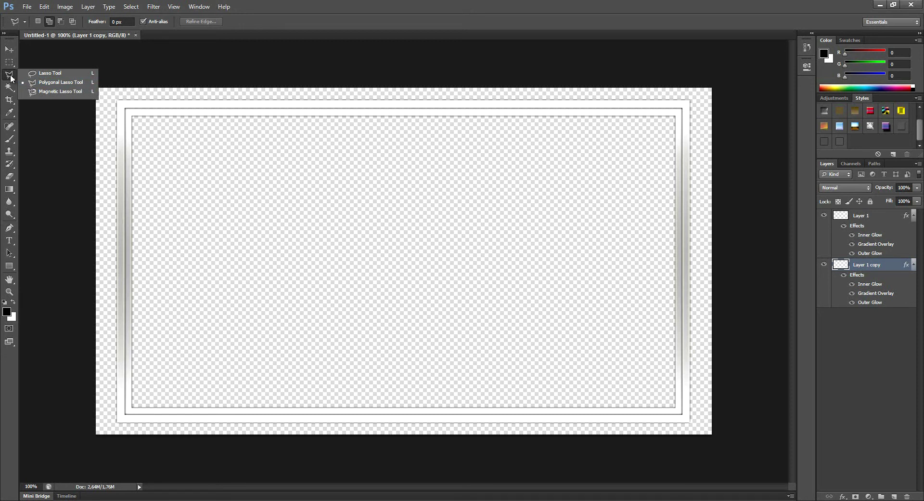
click(11, 77)
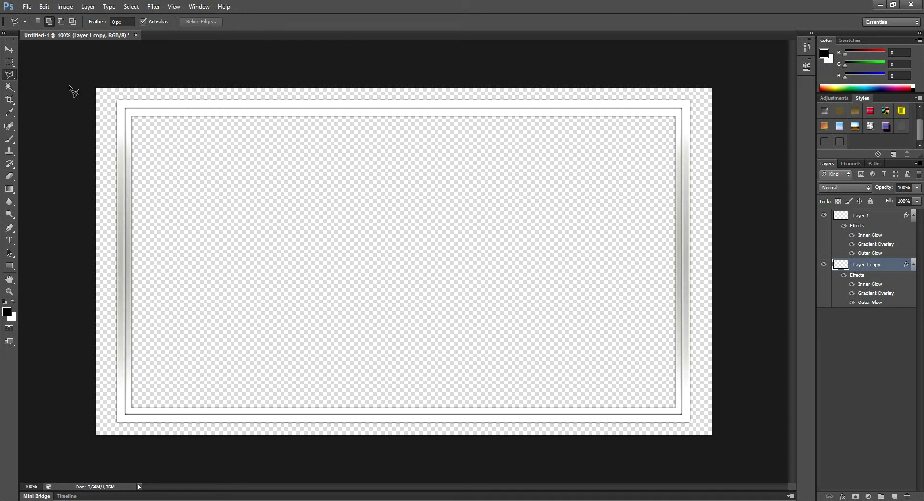
click(38, 22)
- Trace two practice triangle selections on the canvas, cancelling a third unfinished outline
click(237, 200)
click(306, 200)
click(313, 203)
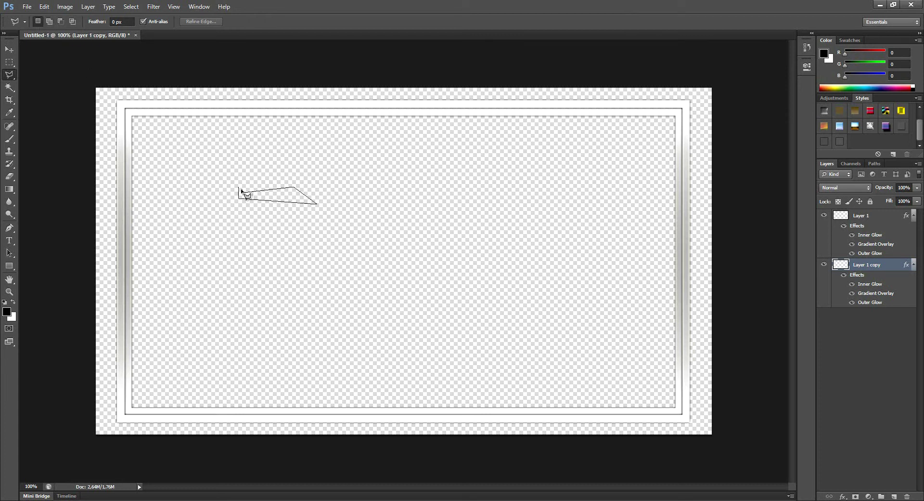
click(239, 189)
click(391, 236)
click(400, 192)
click(319, 189)
click(395, 245)
click(178, 155)
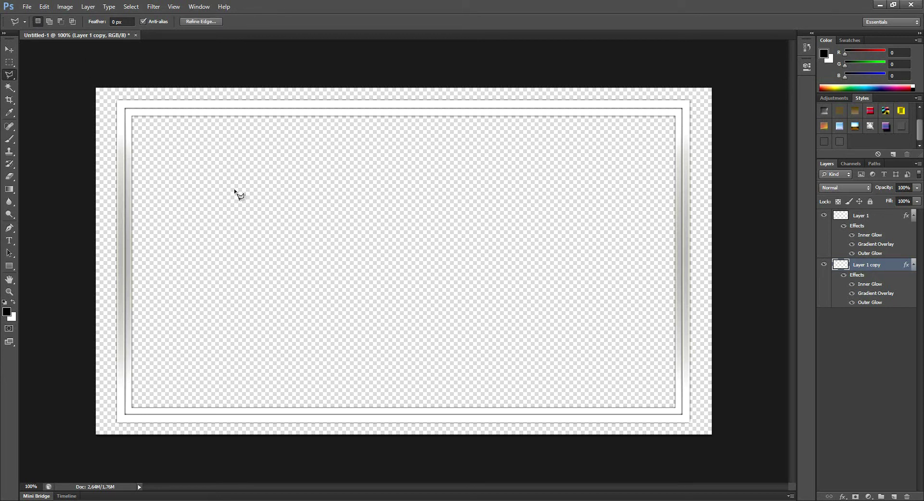
key(Escape)
- Switch the lasso to Add to Selection mode and deselect the practice triangles
click(49, 21)
click(258, 209)
click(285, 242)
click(303, 212)
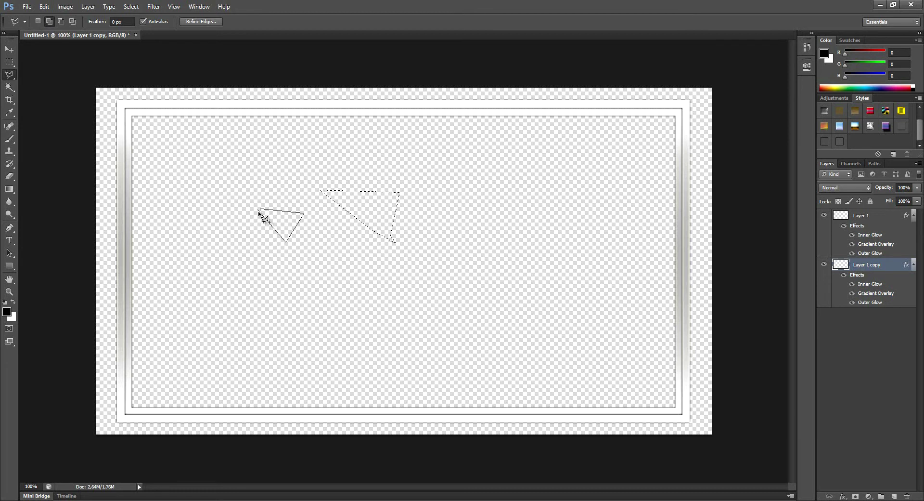
key(Escape)
right_click(376, 213)
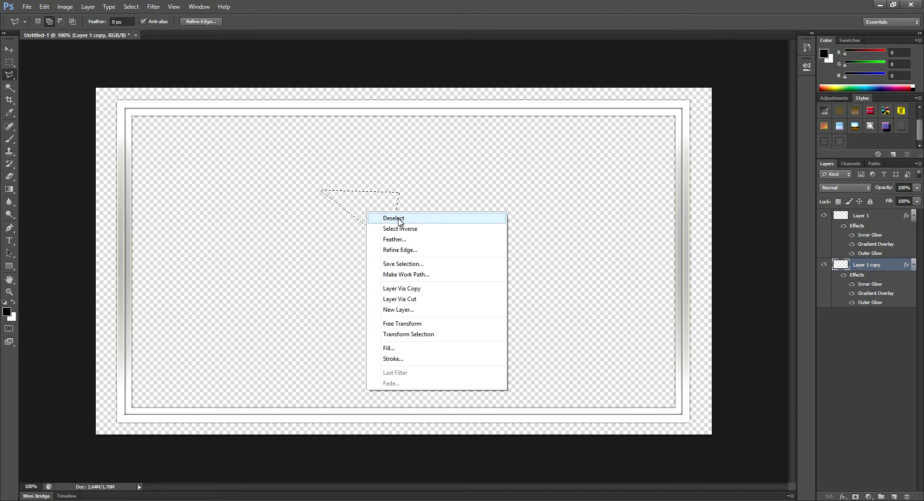
click(399, 220)
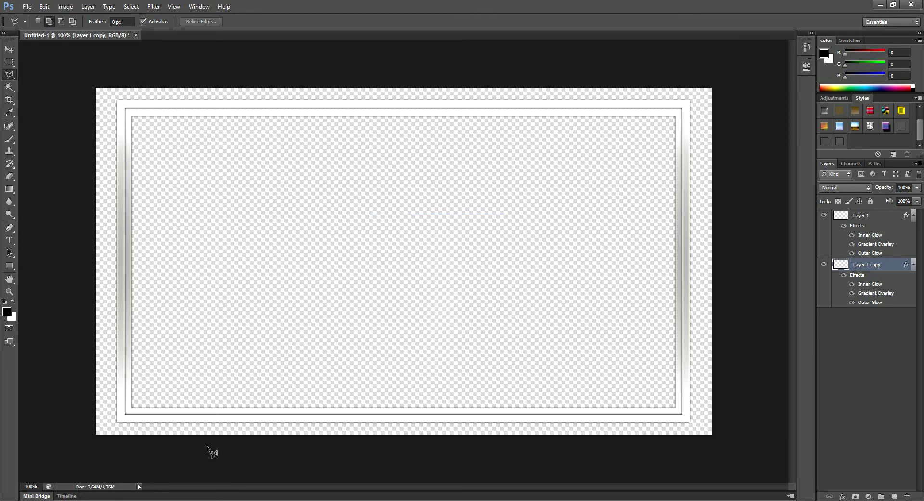
- Select a small triangle in the lower-left corner of the inner frame, redoing one misplaced attempt
click(121, 418)
click(165, 416)
click(146, 381)
key(Escape)
click(128, 383)
click(153, 423)
click(120, 420)
click(127, 384)
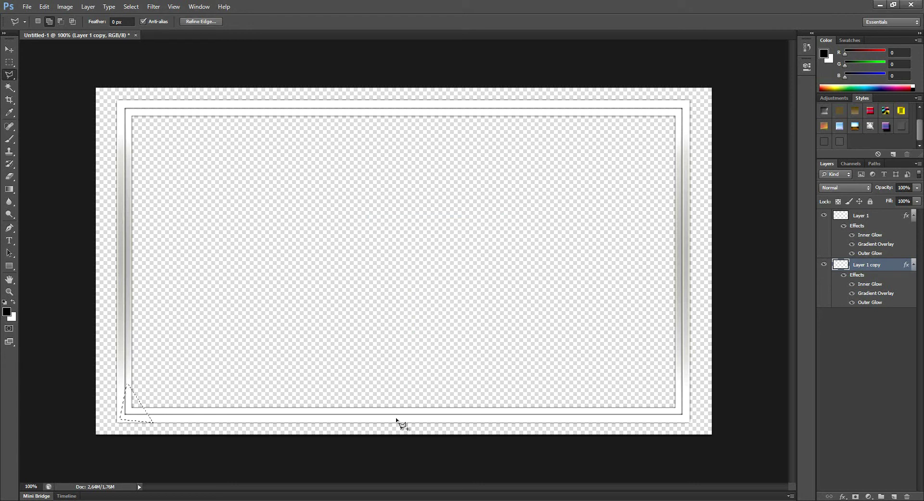
- Add triangles in the lower-right and upper-right frame corners to the selection
click(686, 417)
click(646, 418)
click(682, 381)
click(689, 419)
click(652, 109)
click(681, 143)
click(682, 103)
click(663, 100)
click(645, 114)
- Add the upper-left corner triangle and begin redrawing the lower-right triangle's edge
click(171, 112)
click(125, 136)
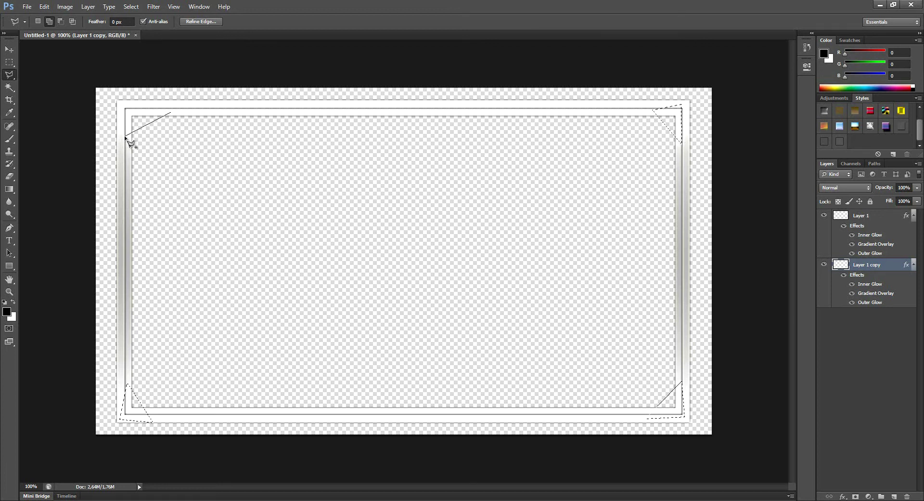
click(175, 115)
click(681, 382)
- Finish the corner selection and create a new Layer 2 below Layer 1 copy
key(Return)
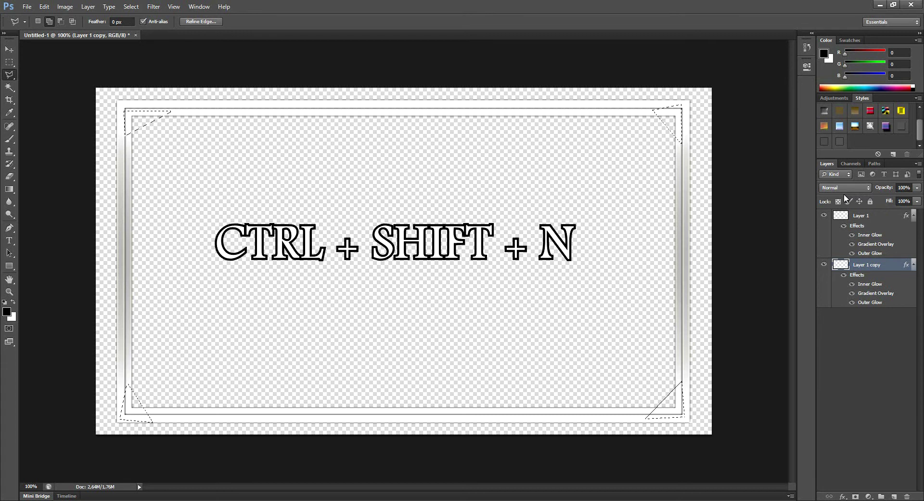
key(ctrl+shift+n)
click(531, 166)
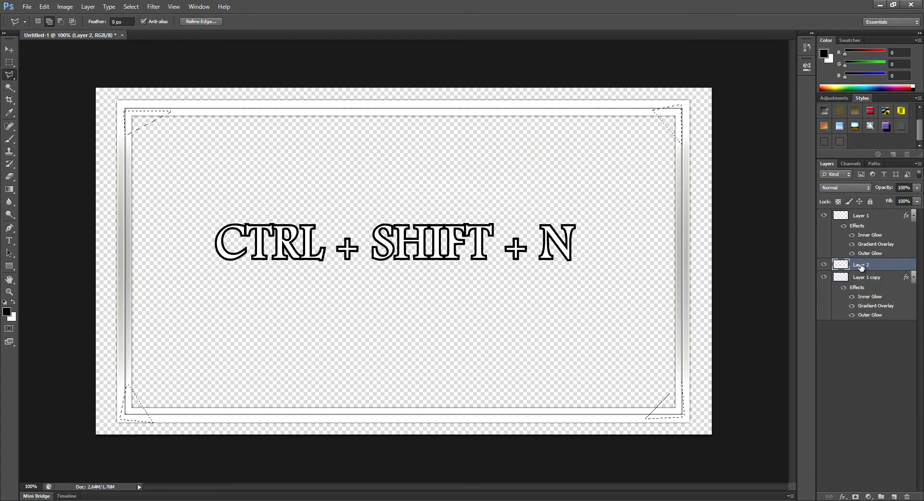
drag(861, 268, 862, 320)
- Fill the corner triangles with white on Layer 2 and deselect
key(ctrl+Delete)
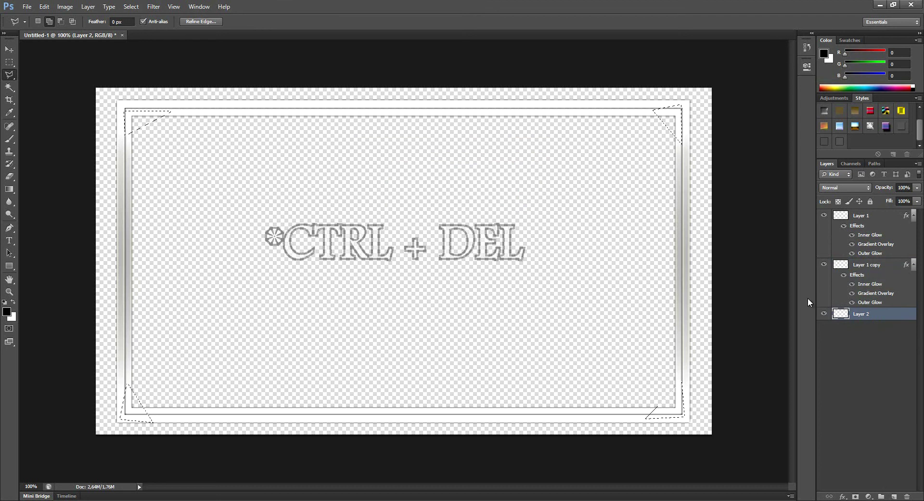
right_click(664, 400)
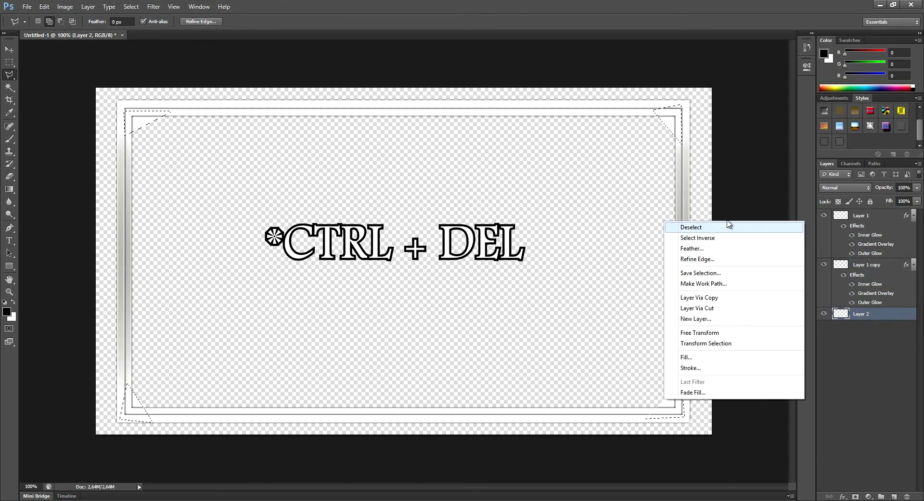
click(670, 224)
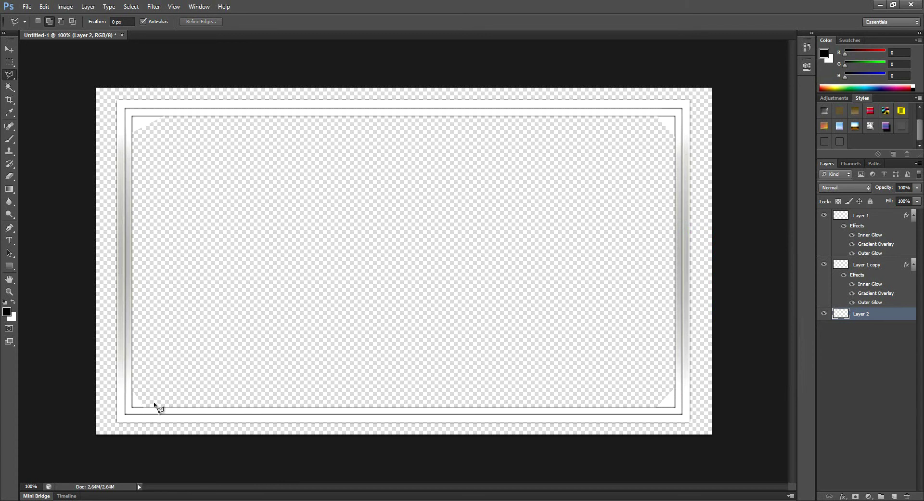
- Copy Layer 1 copy's layer style and paste it onto Layer 2
right_click(872, 264)
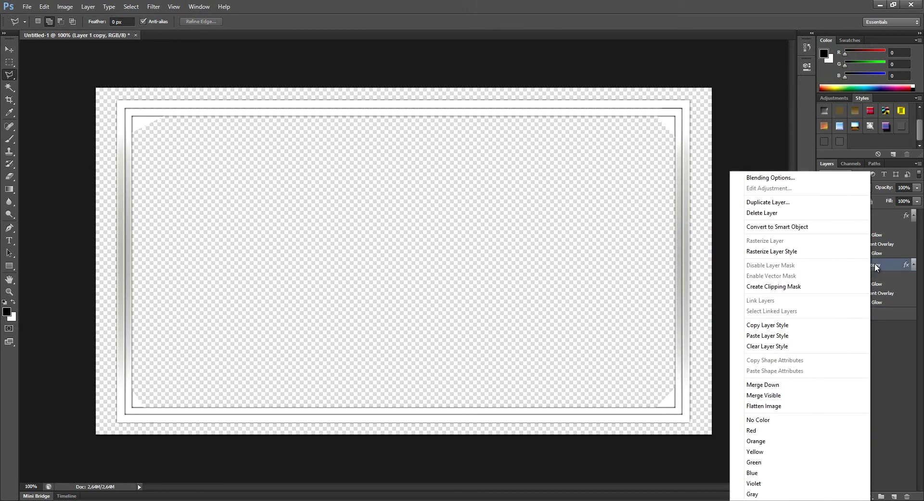
click(769, 326)
right_click(856, 314)
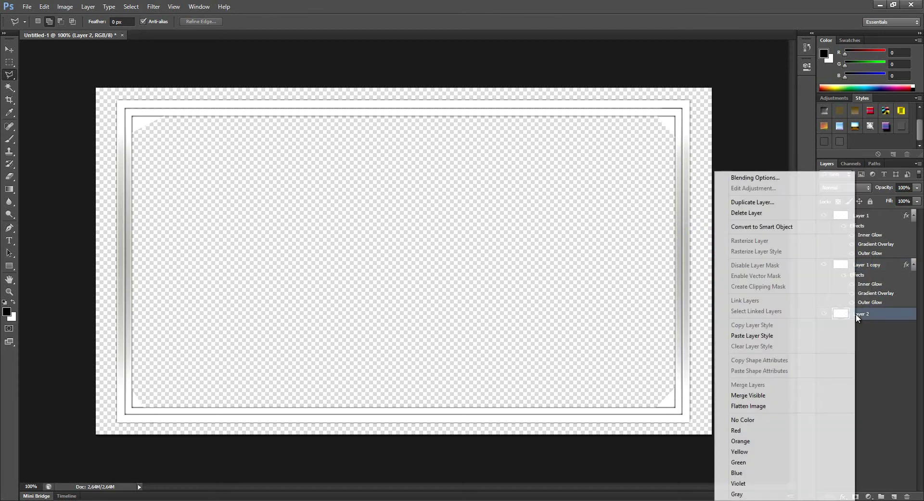
click(795, 337)
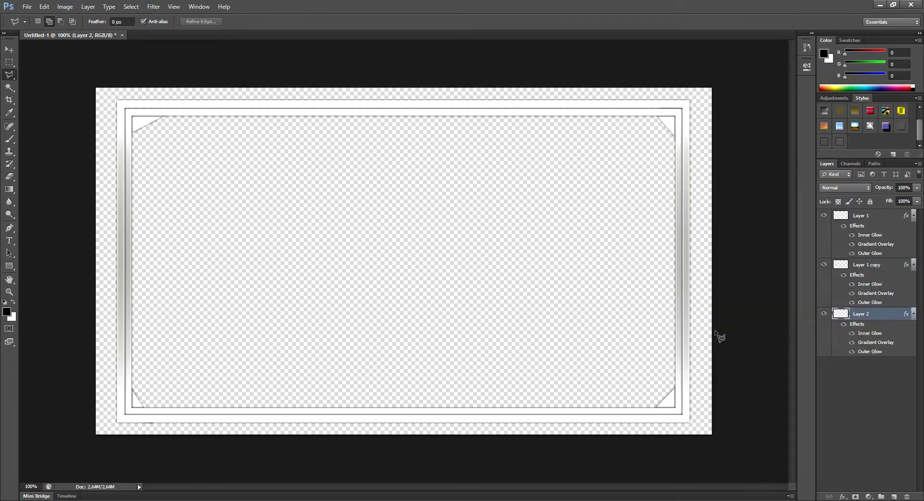